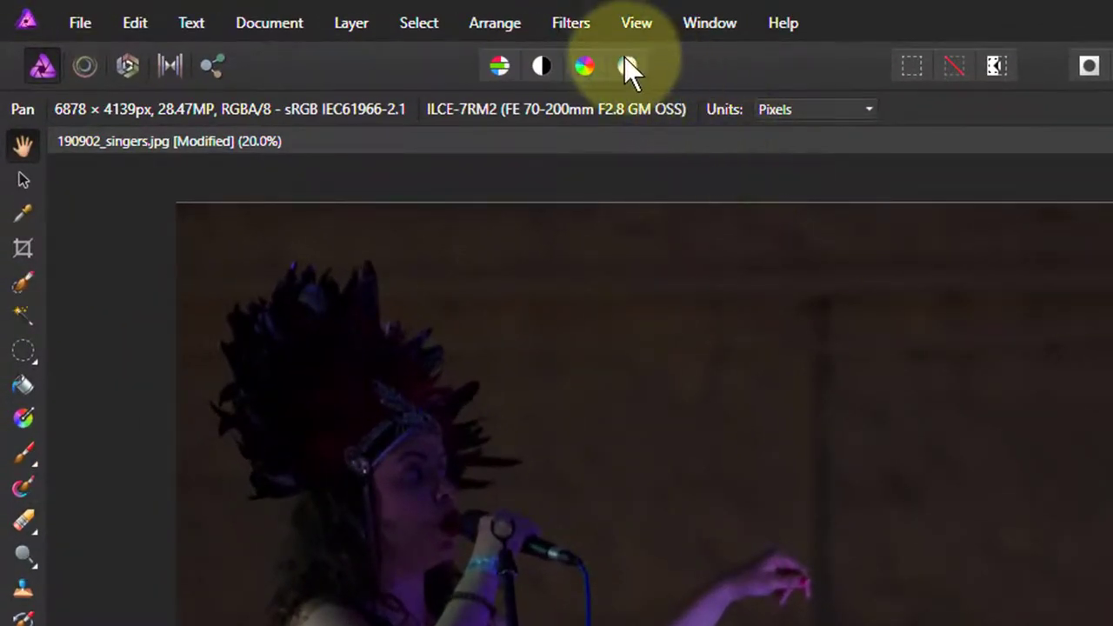
Step: Show the Scope panel from View > Studio to display the photo's intensity waveform
left_click(635, 24)
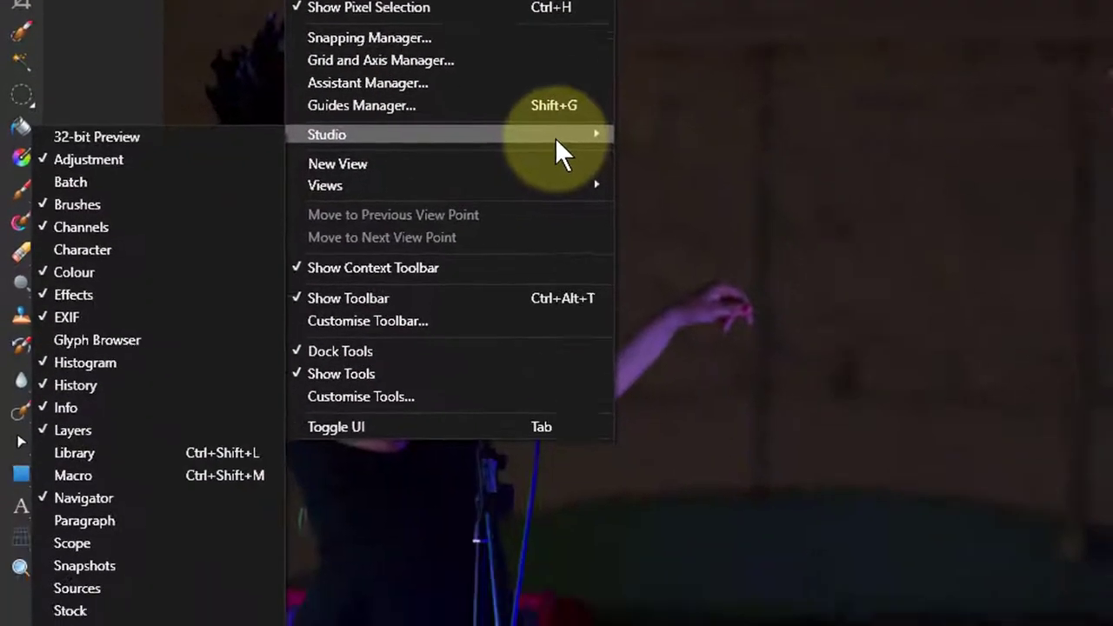
mouse_move(315, 12)
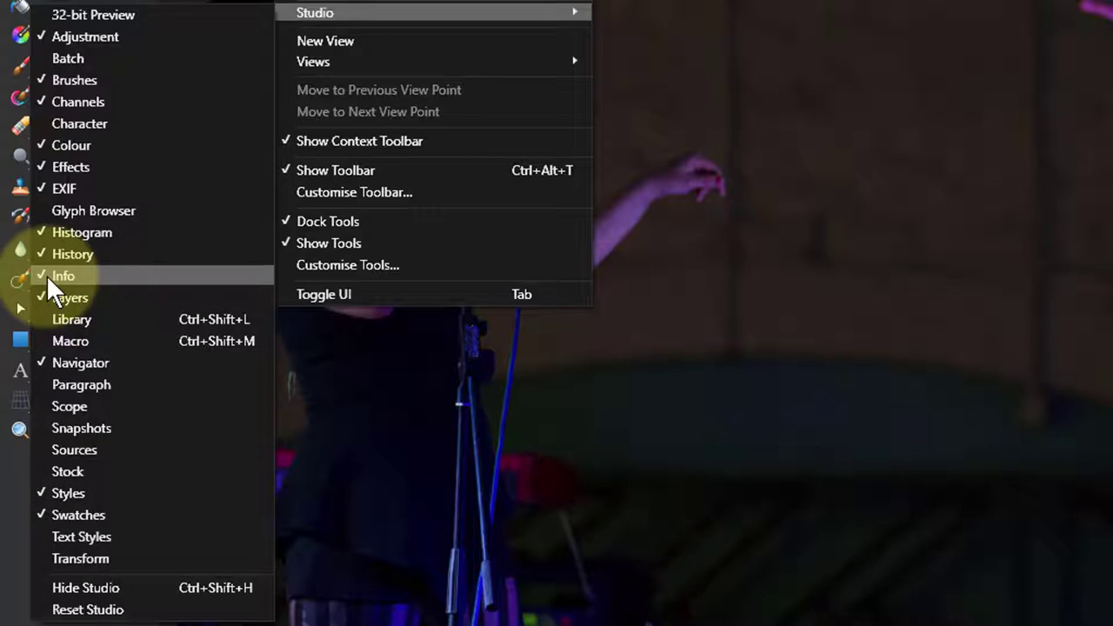
left_click(73, 406)
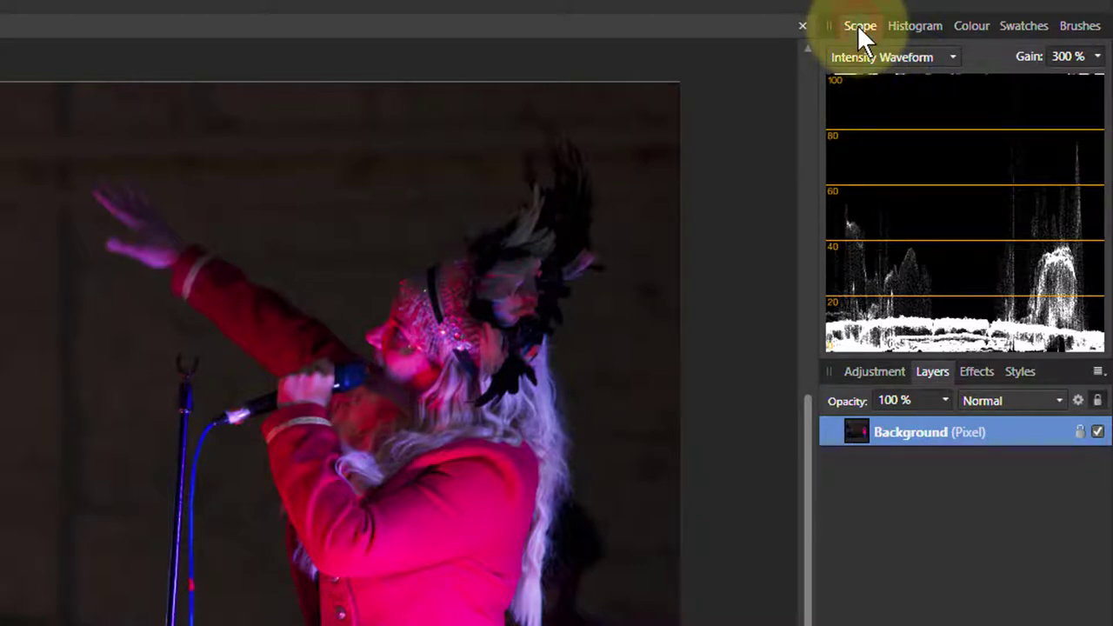
Step: Float the Scope panel out of the dock and close it, revealing the Histogram
mouse_move(860, 28)
left_mouse_down()
mouse_move(825, 111)
mouse_move(499, 198)
mouse_move(473, 195)
mouse_move(485, 196)
left_mouse_up()
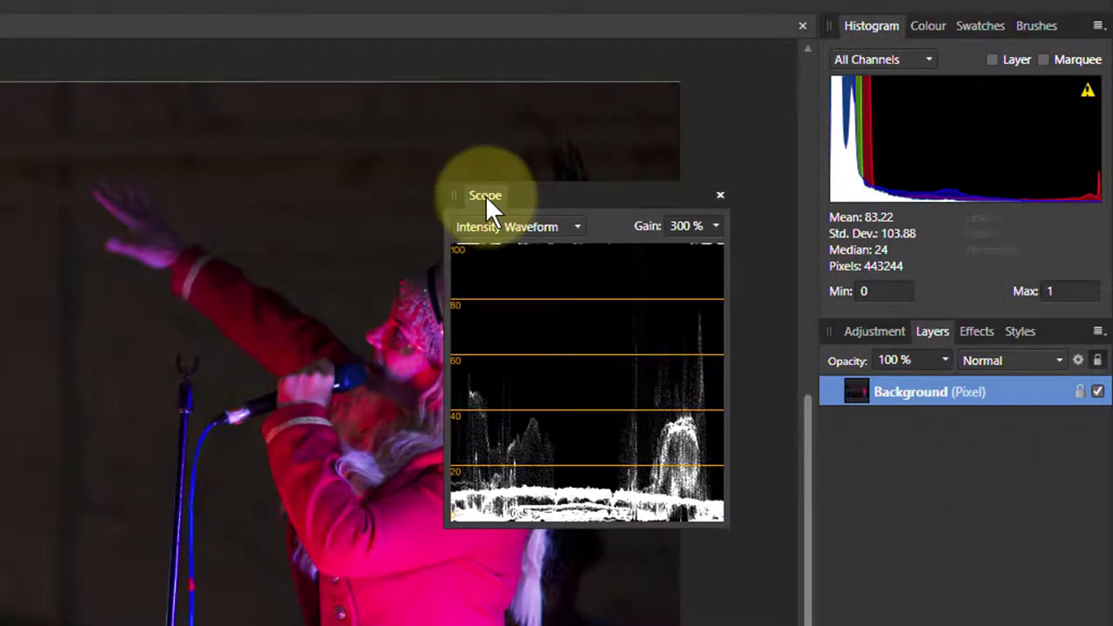
left_click(721, 197)
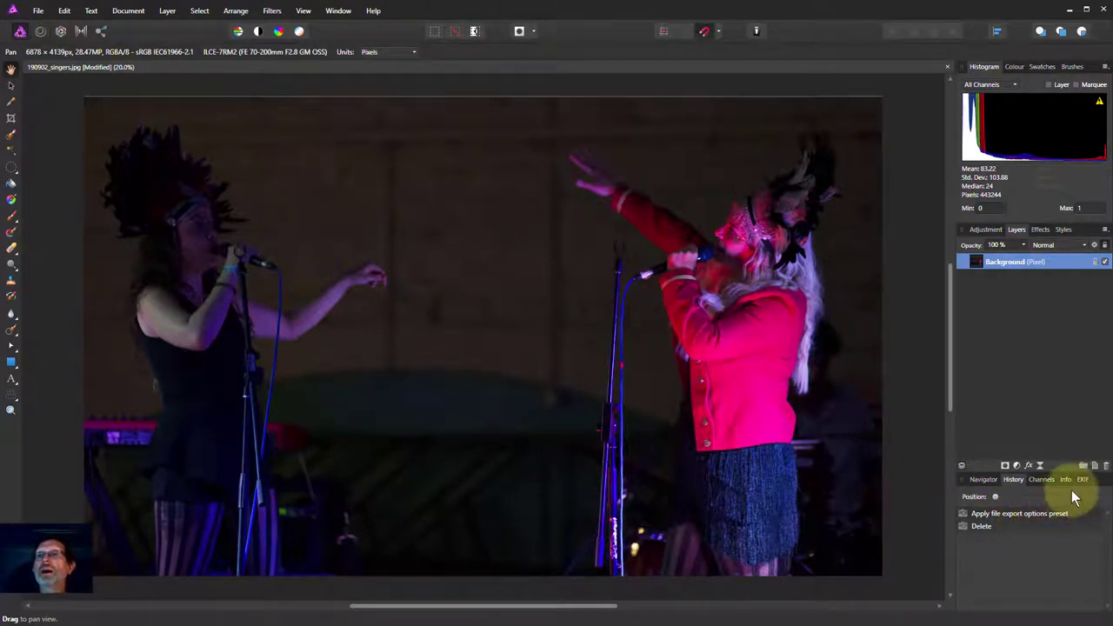
Step: Float the Info panel over the singer, then re-dock it in the bottom-right group
left_click(1065, 479)
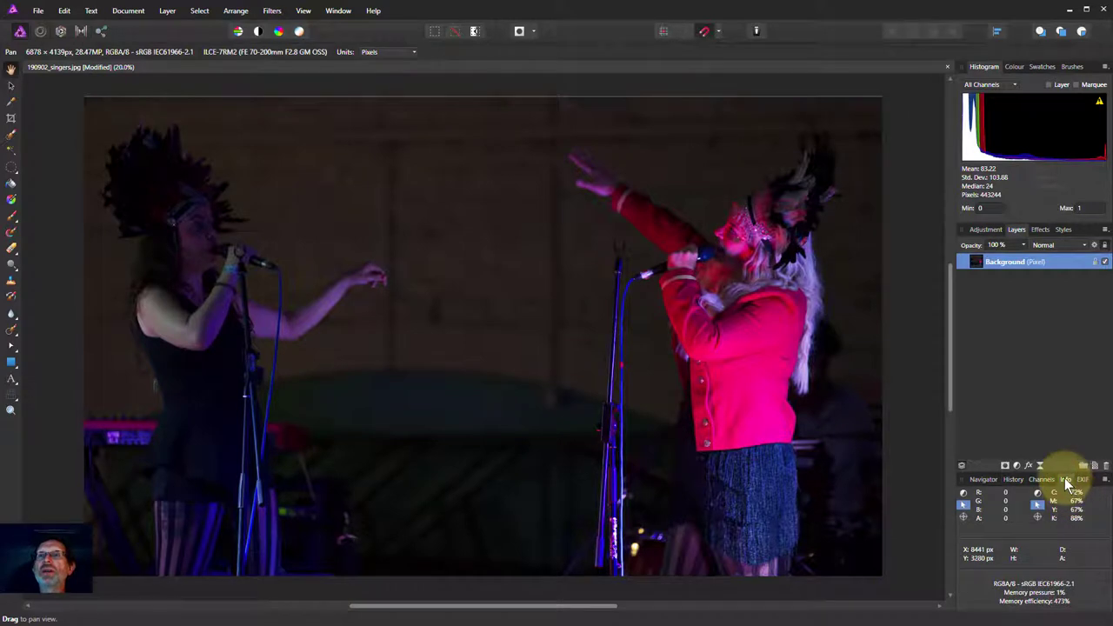
left_click_drag(1068, 481, 609, 269)
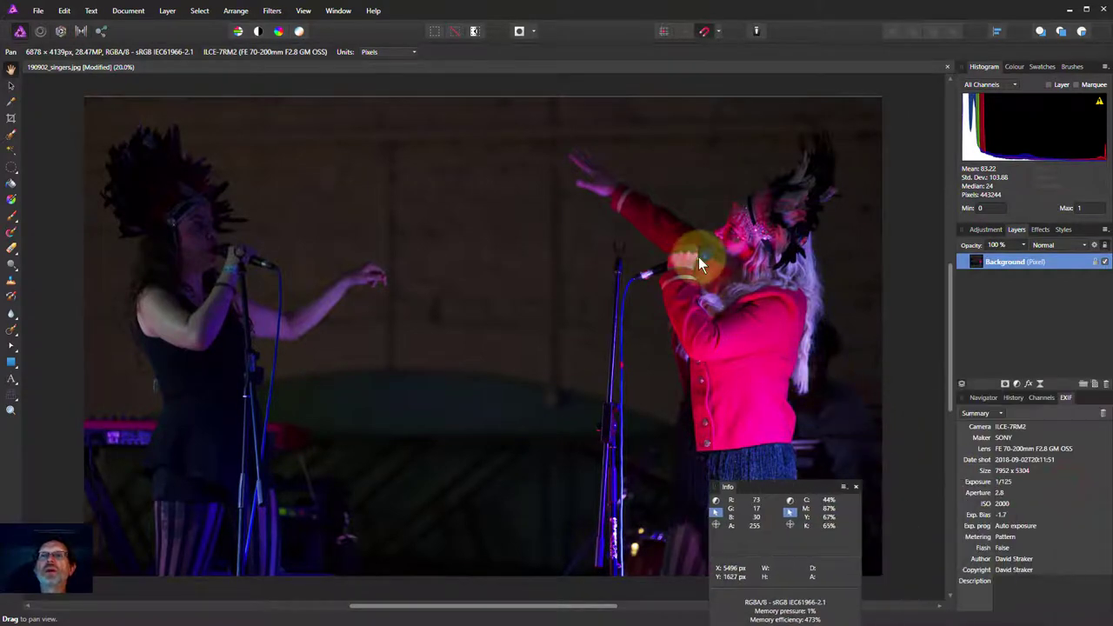
left_click_drag(647, 490, 479, 231)
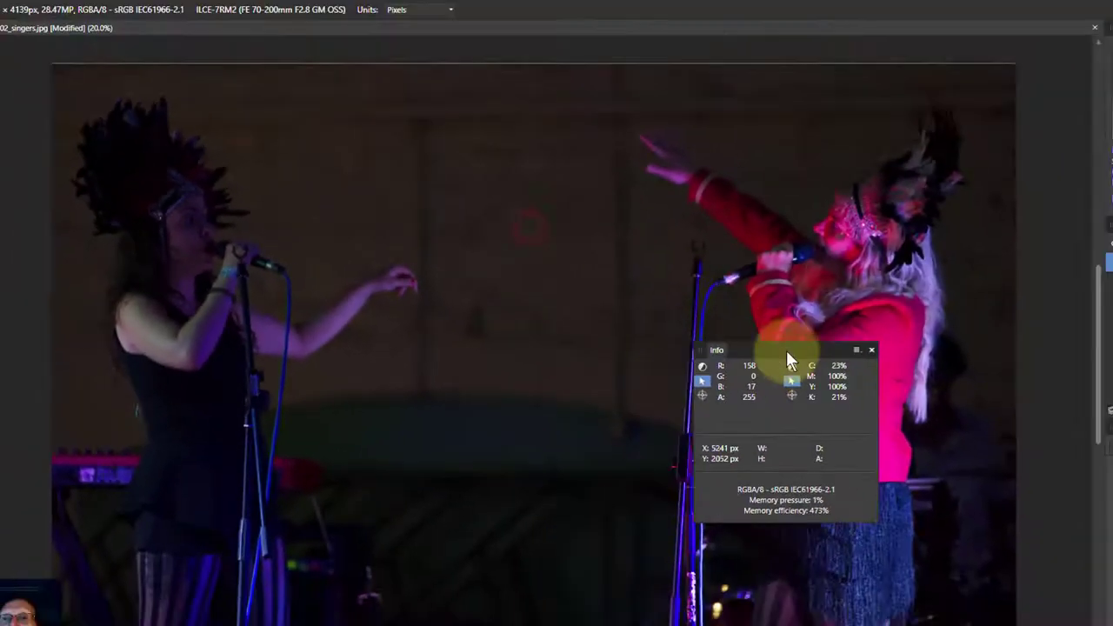
mouse_move(822, 338)
left_mouse_down()
mouse_move(982, 419)
mouse_move(1035, 406)
left_mouse_up()
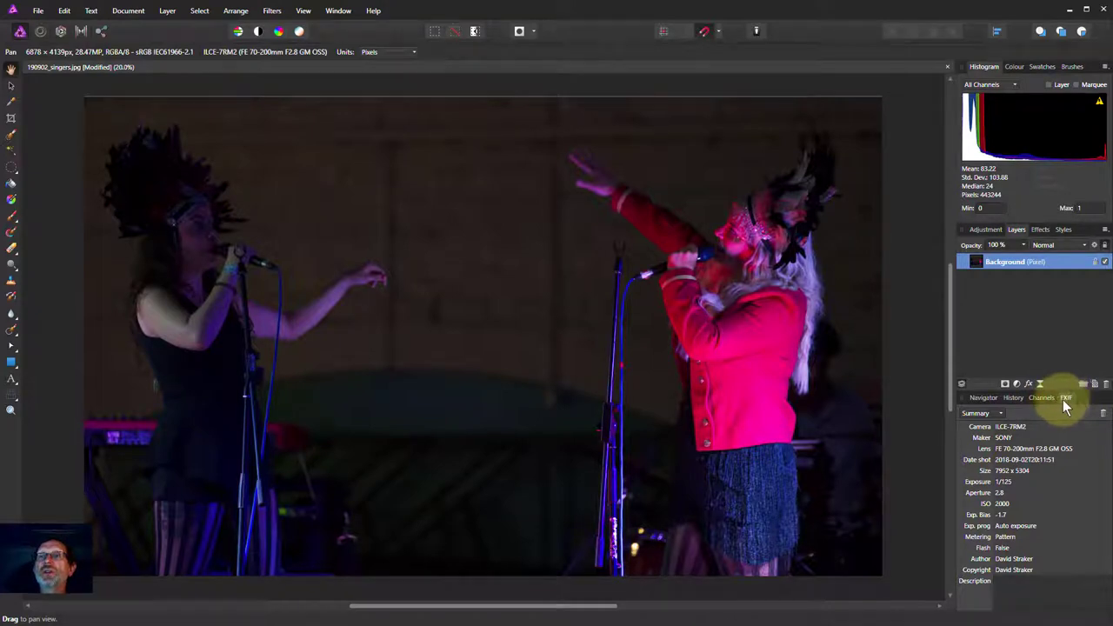
Step: Switch the bottom-right group from Info to History, listing export-preset and Delete steps
left_click(1065, 401)
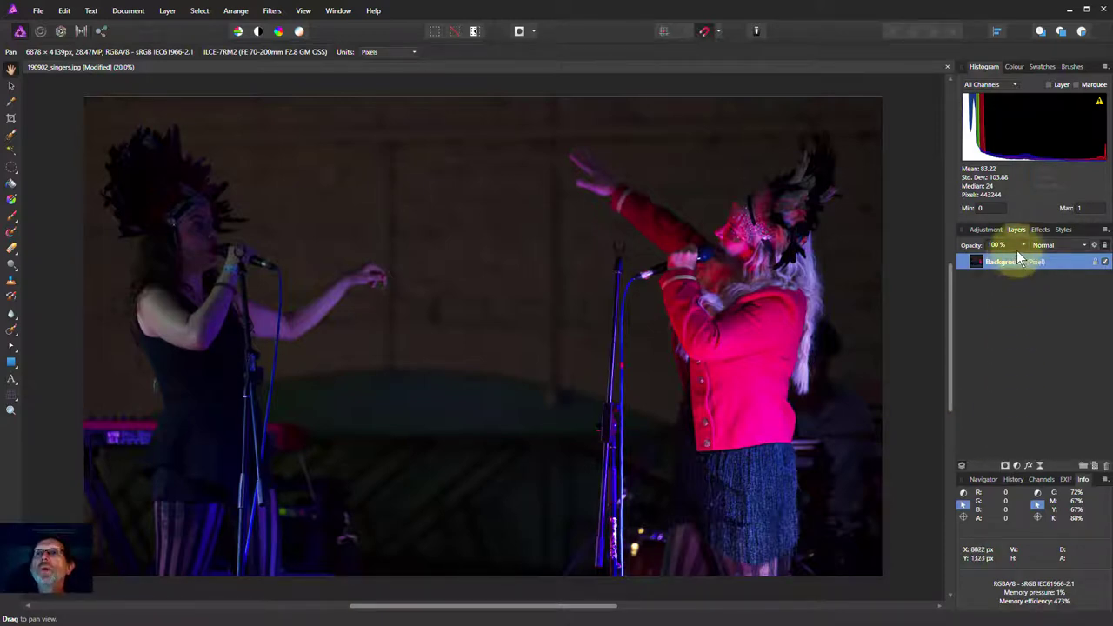
left_click(1014, 480)
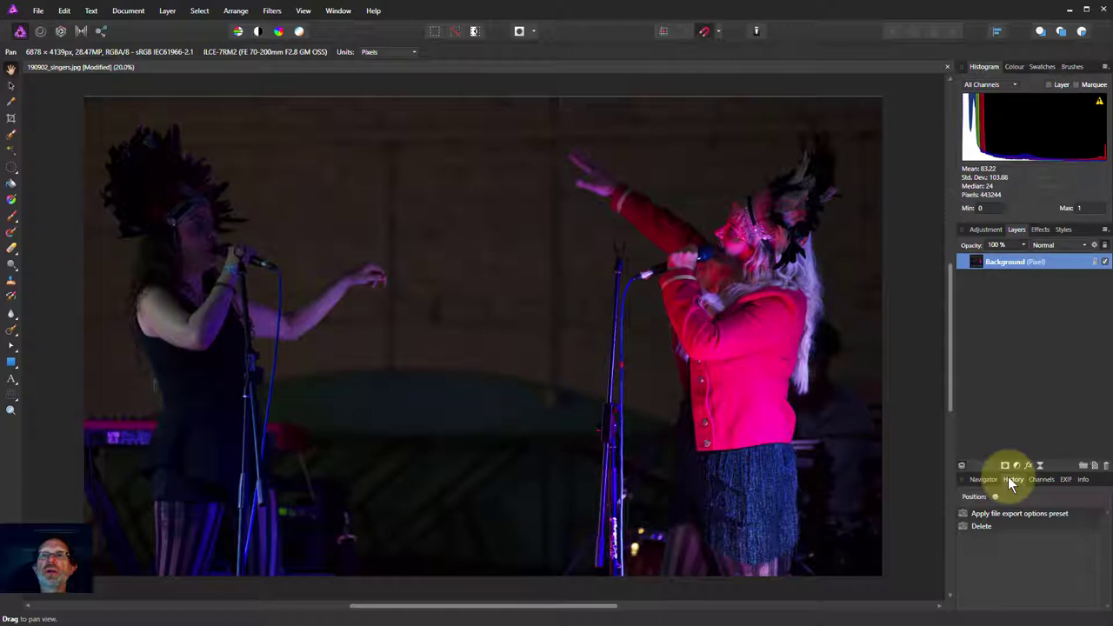
Step: Pull History out, dock it as its own column, then undock it again
mouse_move(1011, 481)
left_mouse_down()
mouse_move(886, 279)
mouse_move(945, 172)
left_mouse_up()
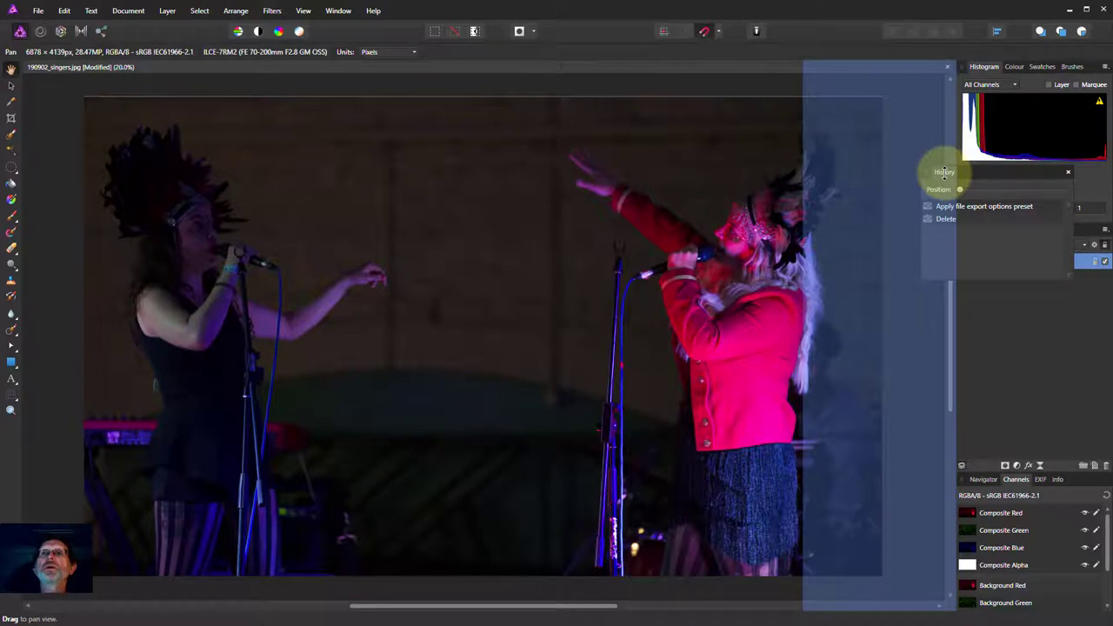
left_click_drag(945, 173, 941, 169)
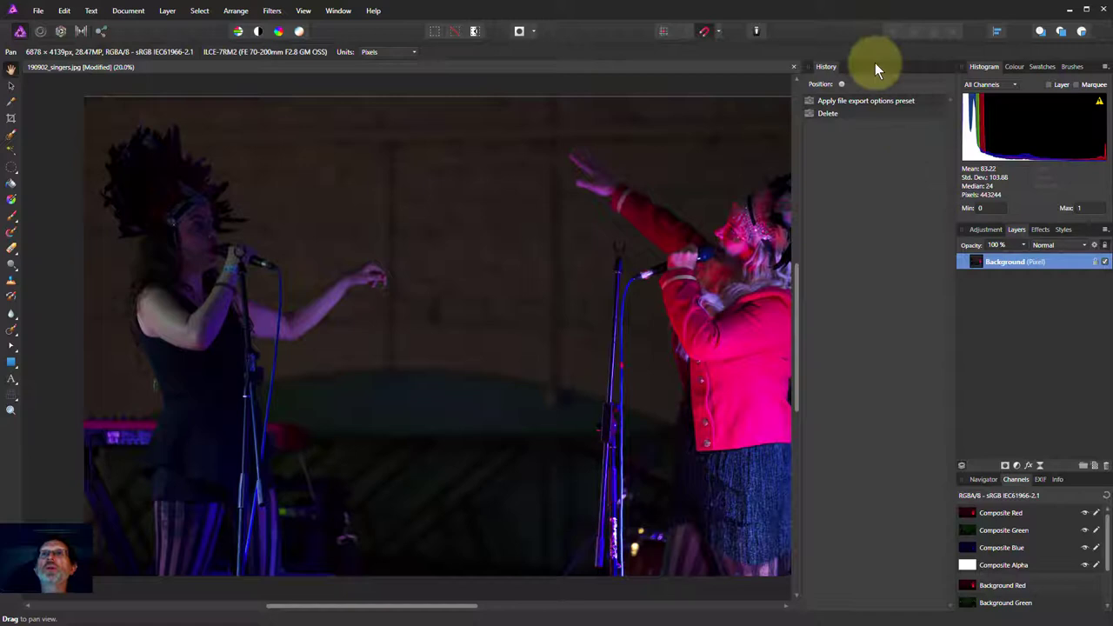
mouse_move(870, 67)
left_mouse_down()
mouse_move(948, 453)
mouse_move(1003, 480)
mouse_move(1003, 462)
left_mouse_up()
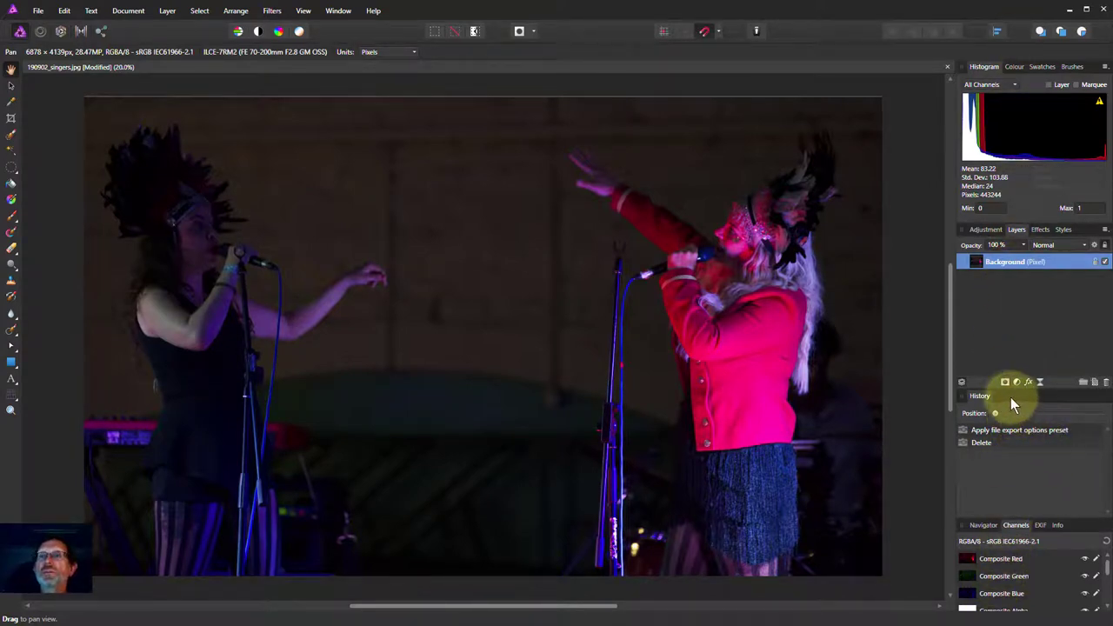
Step: Dock History above Navigator and show the Colour panel with RGB sliders at 255
mouse_move(1013, 405)
left_mouse_down()
mouse_move(1007, 491)
mouse_move(1007, 477)
left_mouse_up()
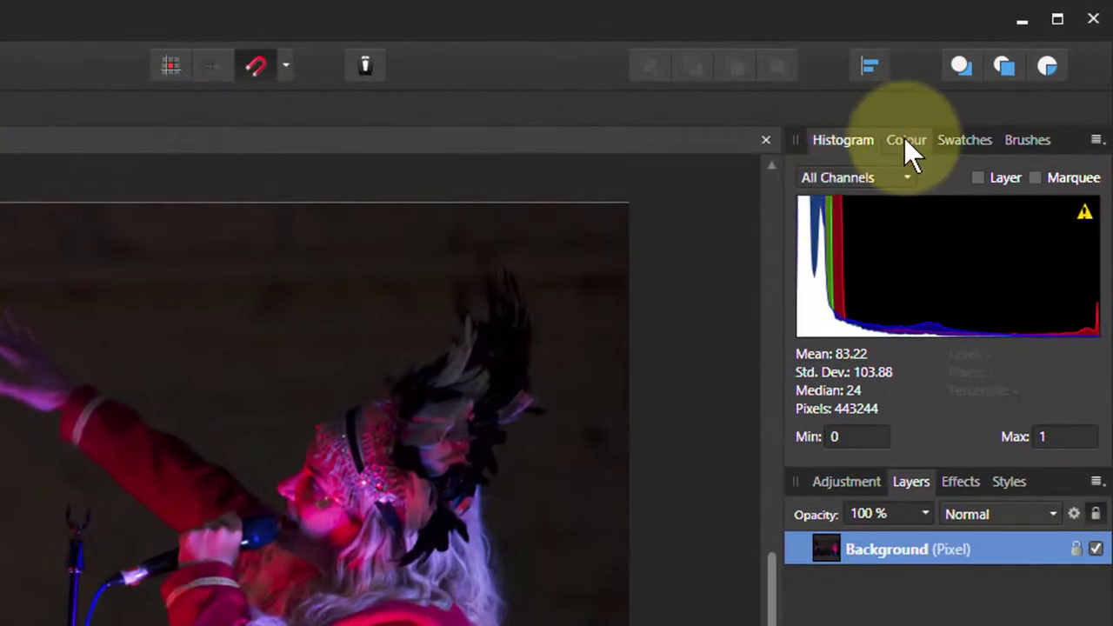
left_click(906, 139)
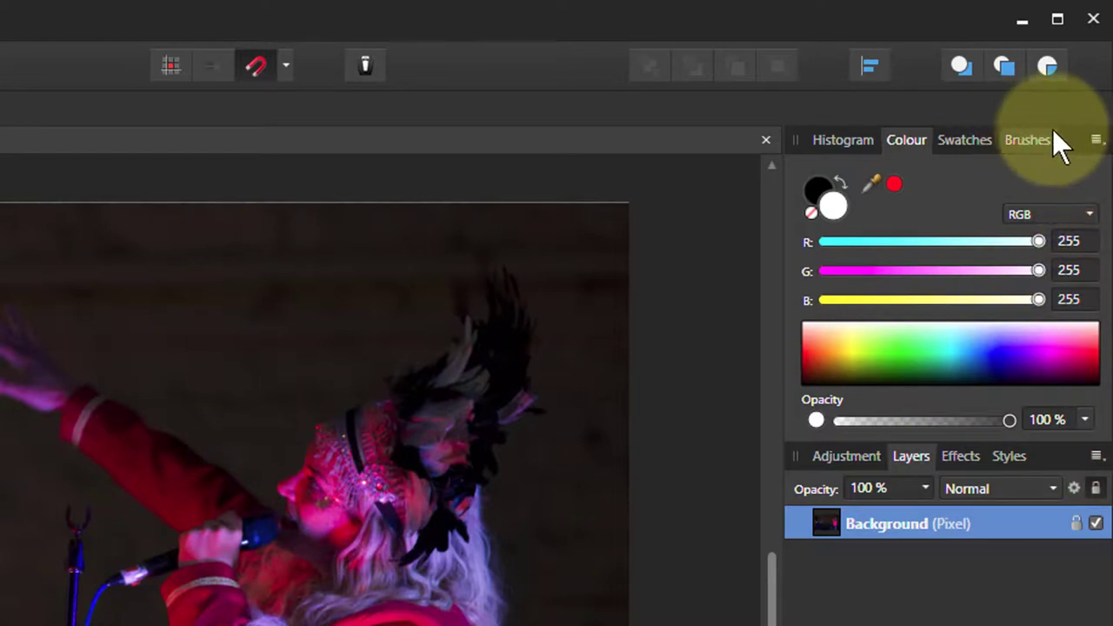
Step: Switch the Colour panel to Wheel view, then back to Sliders
left_click(1096, 141)
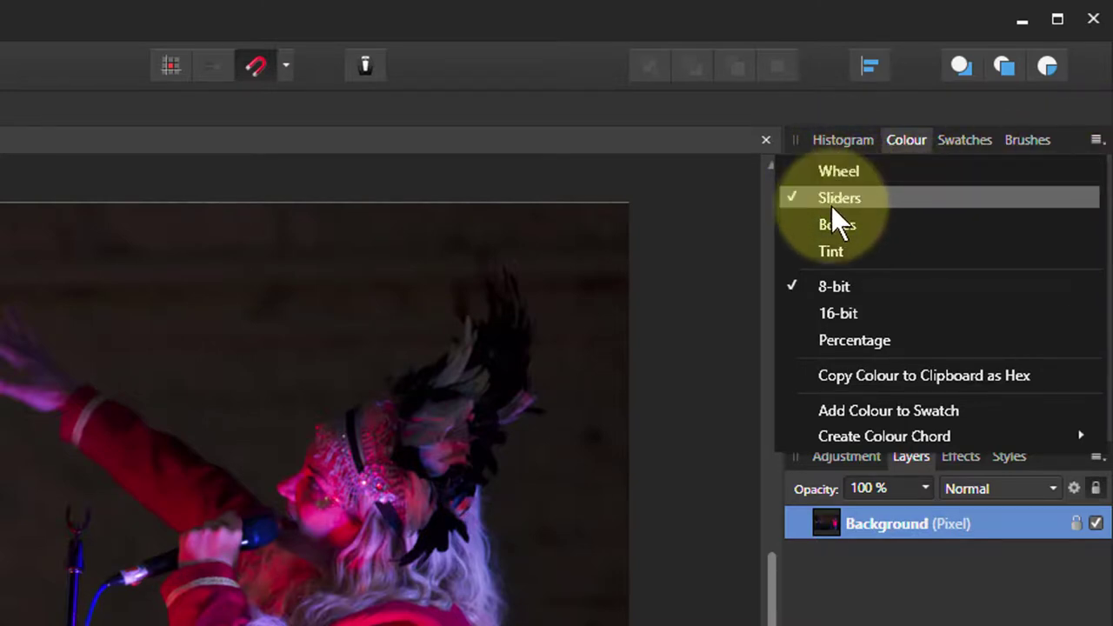
left_click(833, 176)
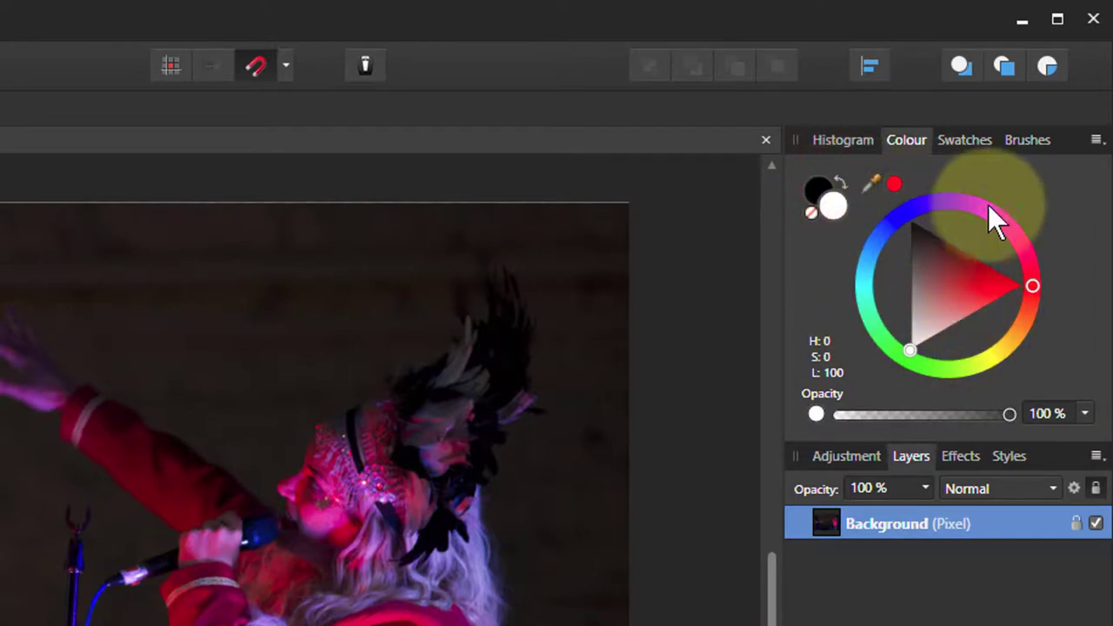
left_click(1096, 141)
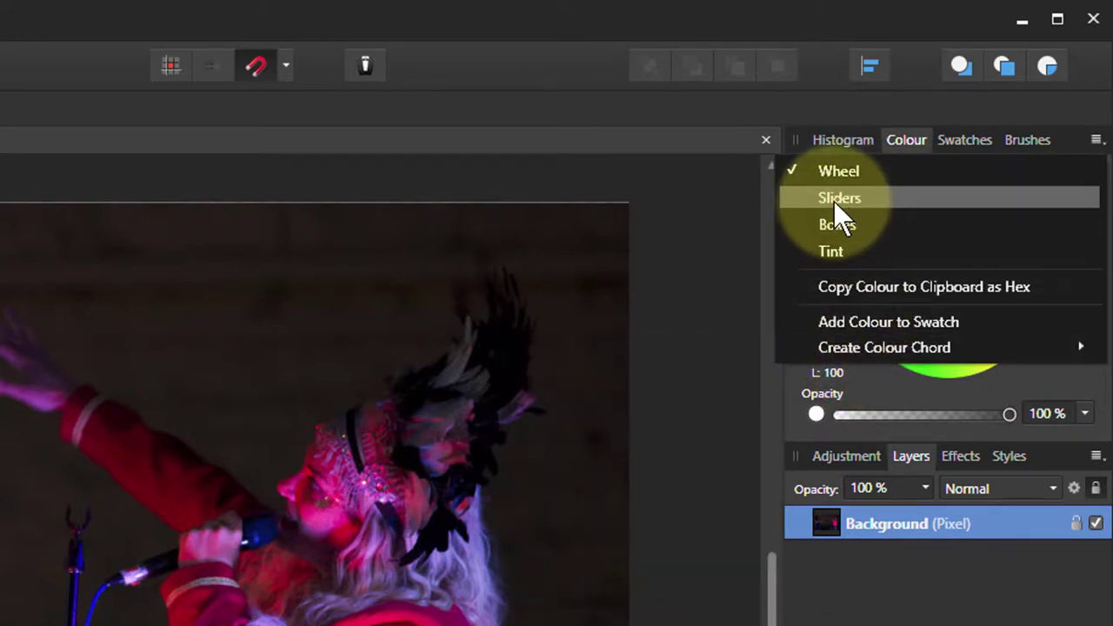
left_click(833, 200)
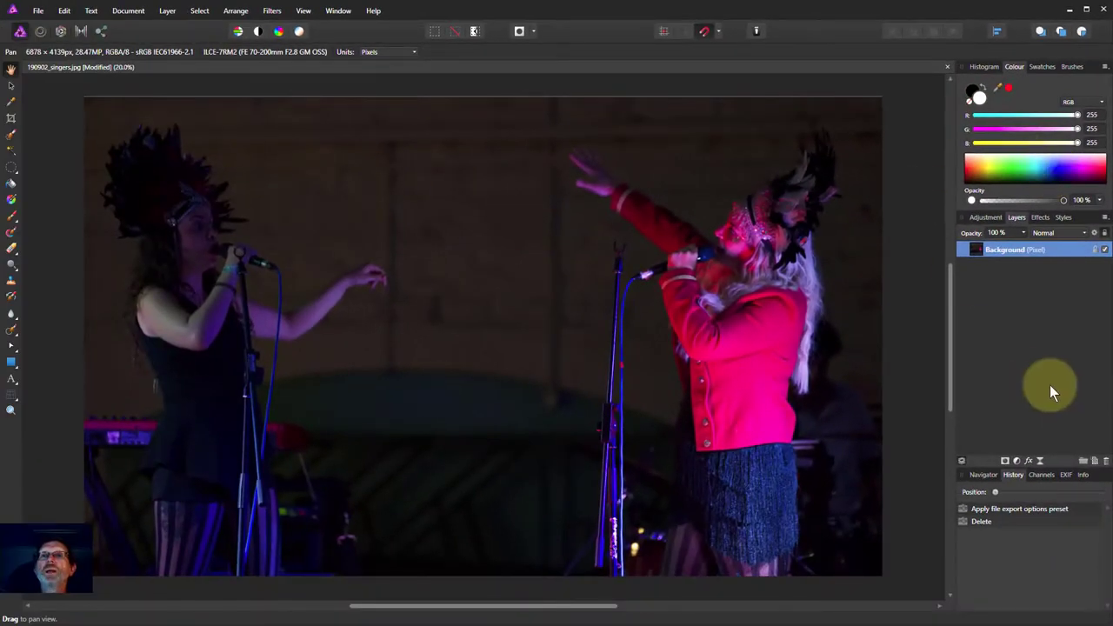